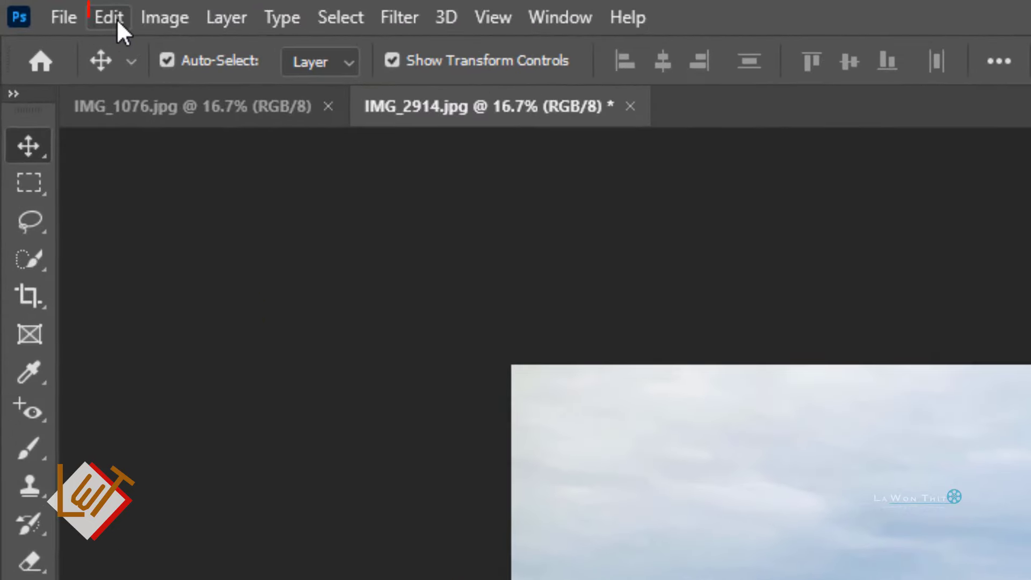
Start a Sky Replacement on the wedding photo and open the list of sky presets
{"action": "left_click", "coordinate": [117, 18]}
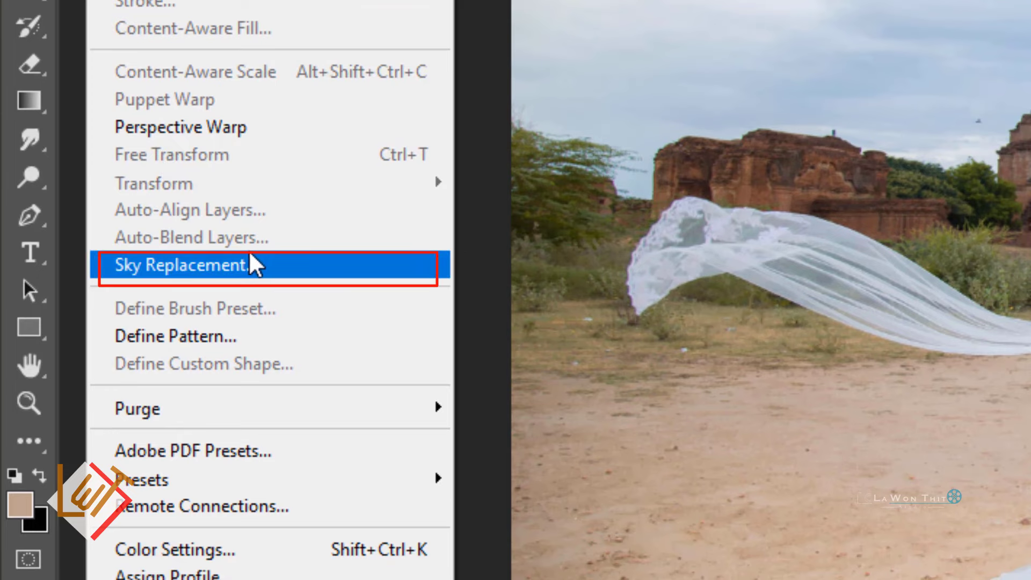
{"action": "left_click", "coordinate": [258, 265]}
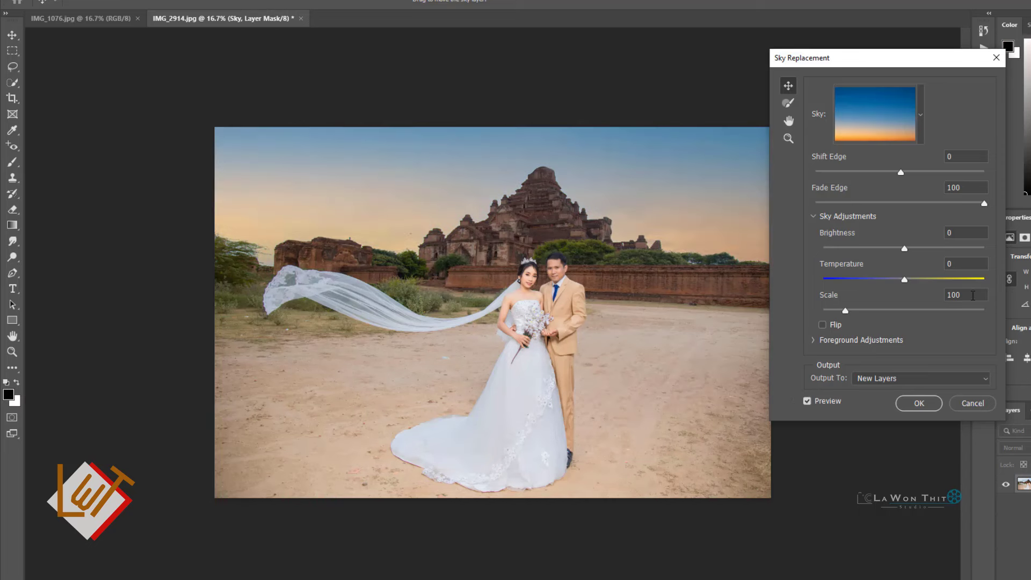
{"action": "left_click", "coordinate": [921, 118]}
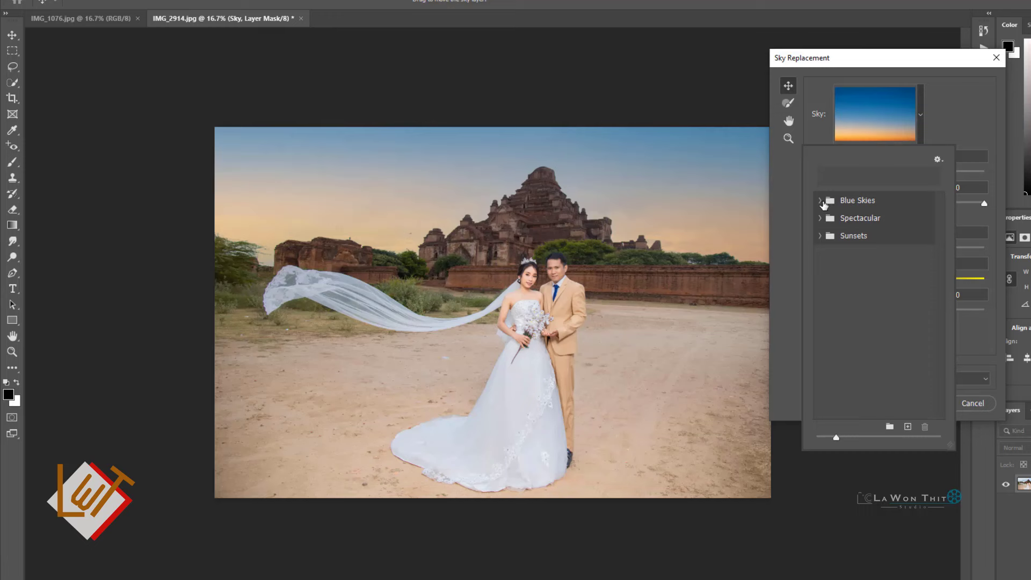
Expand the Blue Skies and Sunsets preset groups and examine the skies they offer
{"action": "left_click", "coordinate": [820, 201]}
{"action": "scroll", "coordinate": [941, 266], "scroll_direction": "down", "scroll_amount": 3}
{"action": "scroll", "coordinate": [940, 269], "scroll_direction": "down", "scroll_amount": 3}
{"action": "scroll", "coordinate": [941, 269], "scroll_direction": "up", "scroll_amount": 5}
{"action": "scroll", "coordinate": [924, 344], "scroll_direction": "down", "scroll_amount": 7}
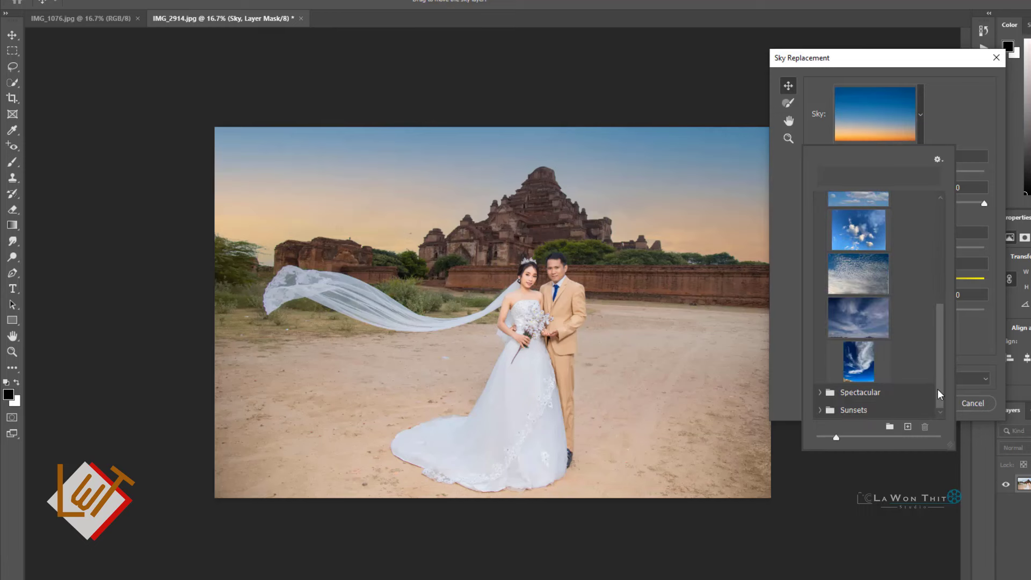
{"action": "left_click", "coordinate": [820, 410]}
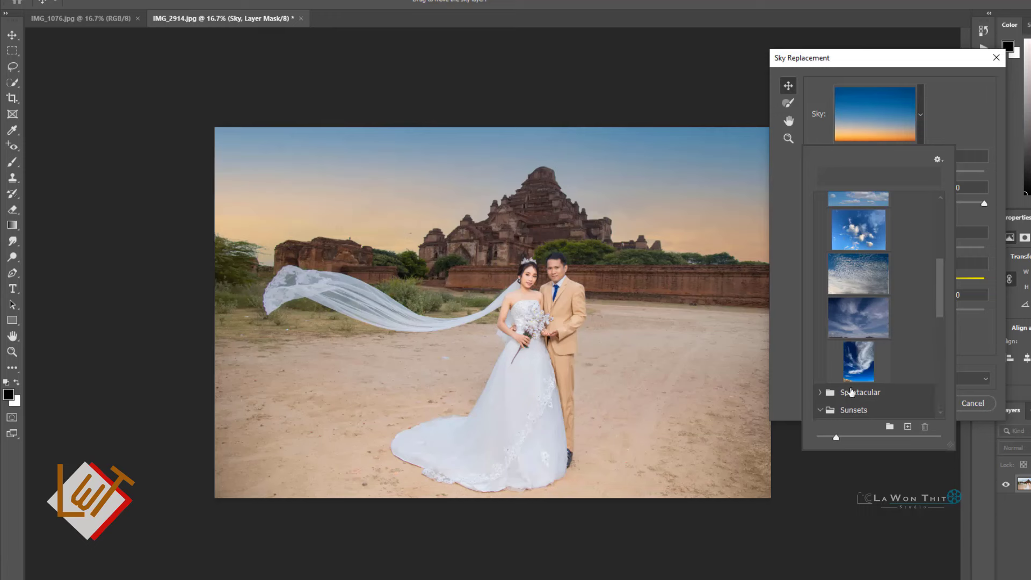
{"action": "scroll", "coordinate": [910, 398], "scroll_direction": "down", "scroll_amount": 4}
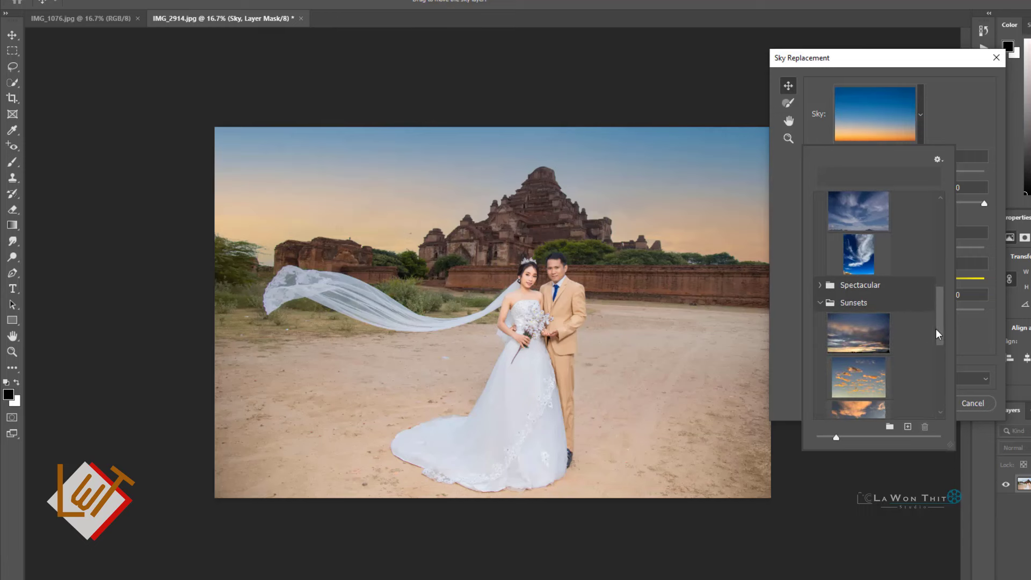
{"action": "scroll", "coordinate": [937, 354], "scroll_direction": "down", "scroll_amount": 5}
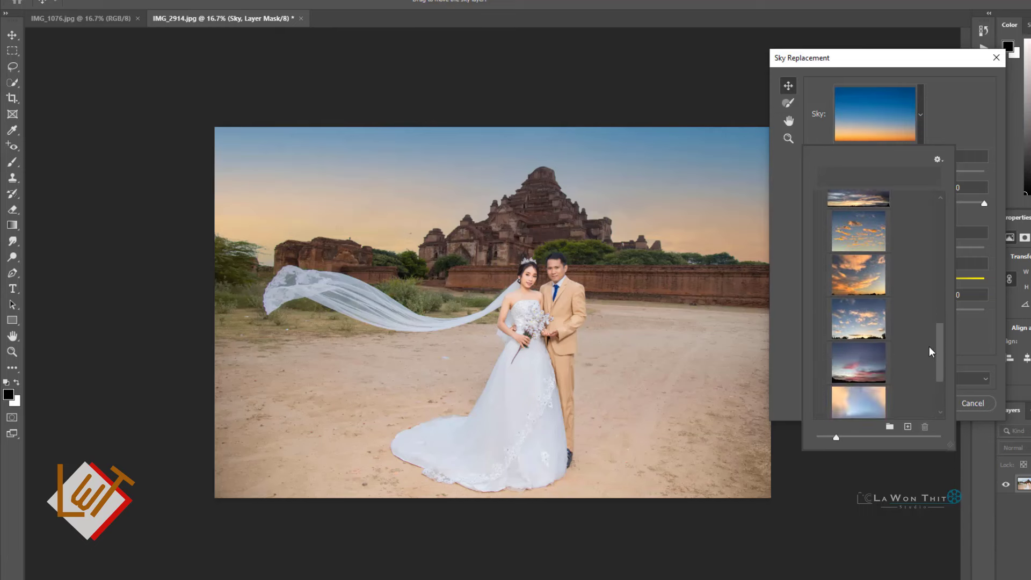
{"action": "scroll", "coordinate": [926, 320], "scroll_direction": "up", "scroll_amount": 10}
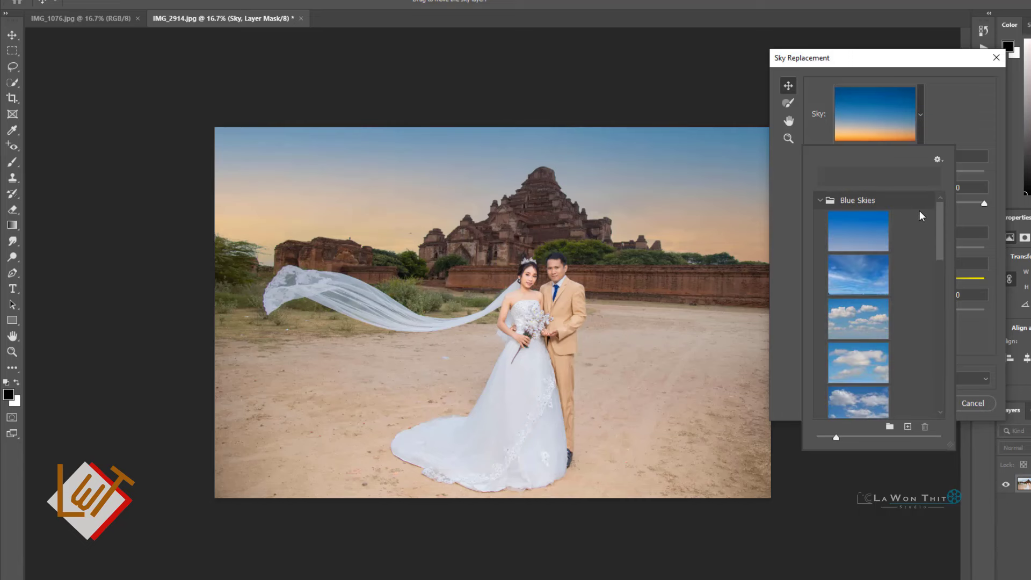
Replace the sky with the fifth Blue Skies preset, white clouds scattered over blue, and close the preset list
{"action": "scroll", "coordinate": [888, 316], "scroll_direction": "down", "scroll_amount": 3}
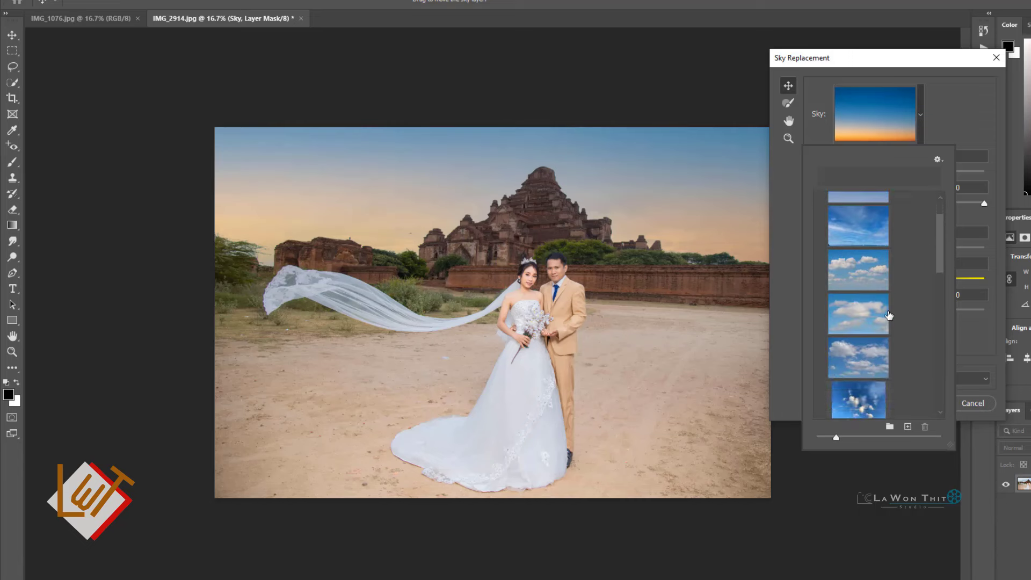
{"action": "scroll", "coordinate": [889, 321], "scroll_direction": "down", "scroll_amount": 1}
{"action": "scroll", "coordinate": [881, 328], "scroll_direction": "down", "scroll_amount": 1}
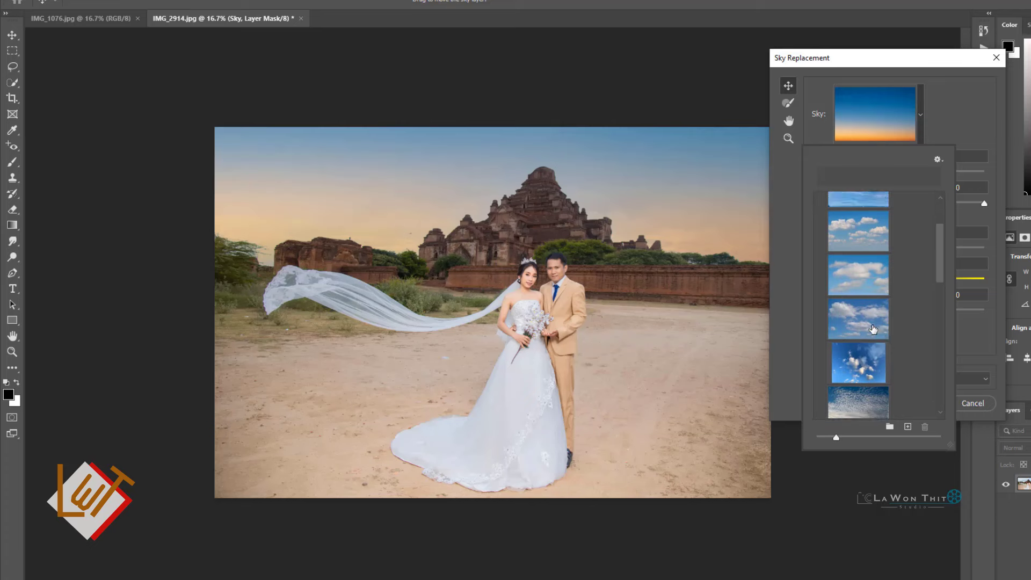
{"action": "left_click", "coordinate": [850, 321]}
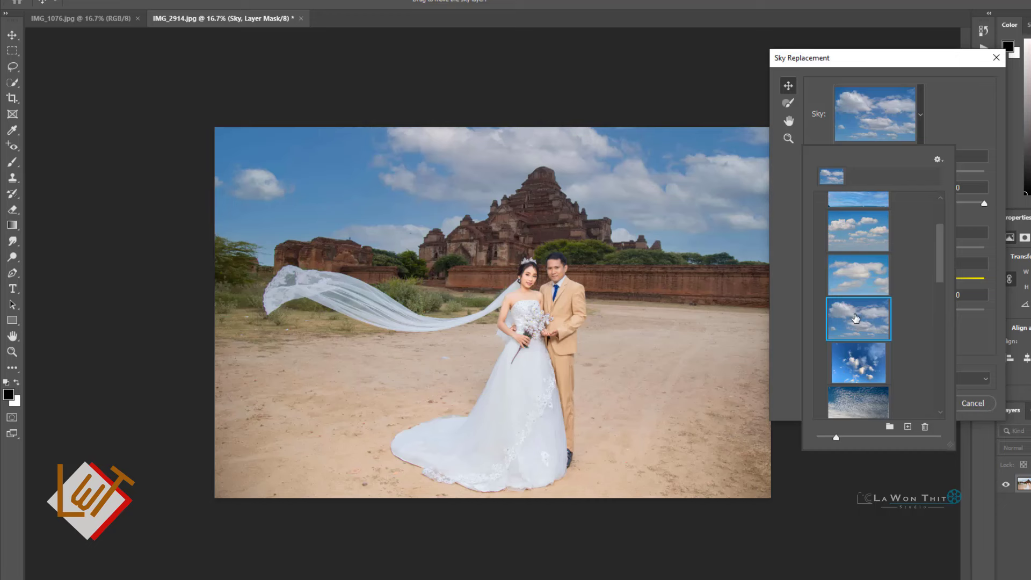
{"action": "left_click", "coordinate": [965, 128]}
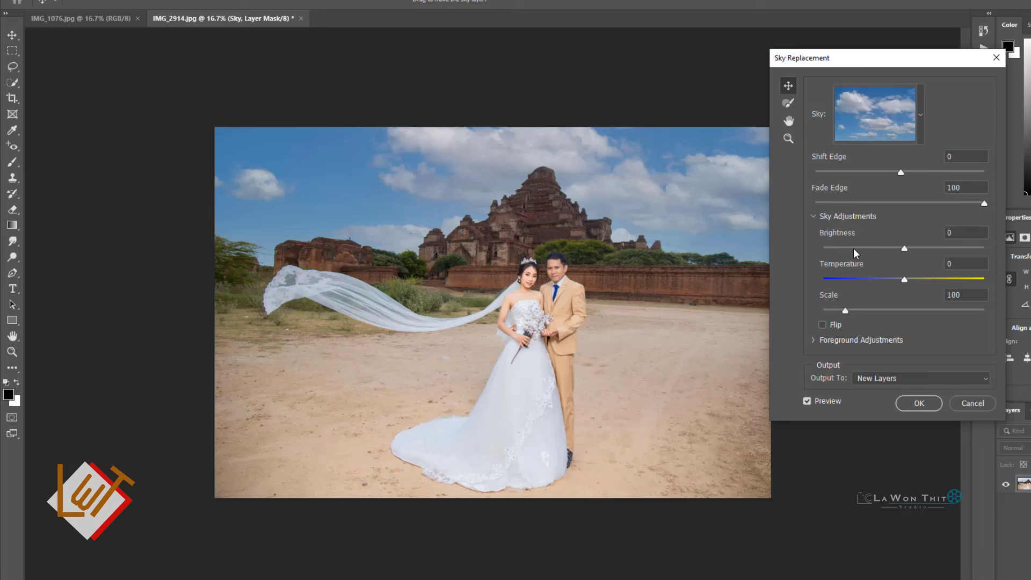
Try the sky Brightness at 89 and -62, and settle on 7
{"action": "left_click_drag", "start_coordinate": [905, 248], "coordinate": [976, 249]}
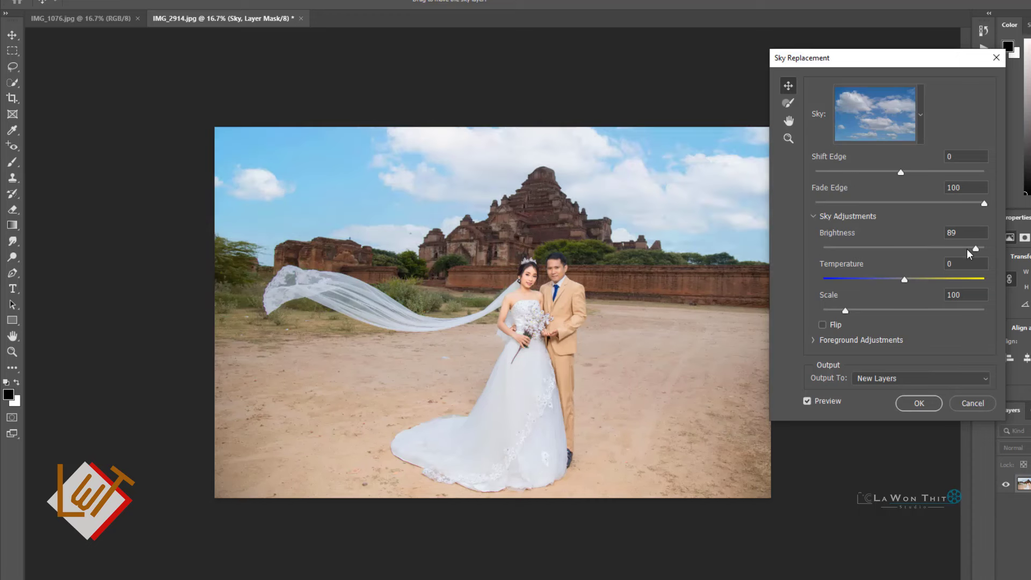
{"action": "left_click_drag", "start_coordinate": [961, 250], "coordinate": [855, 256]}
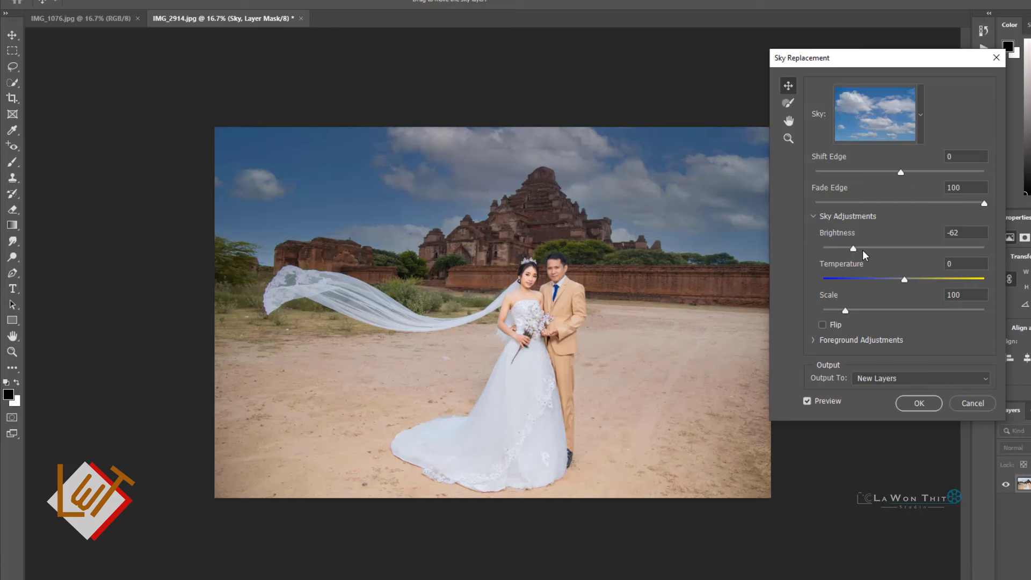
{"action": "left_click_drag", "start_coordinate": [863, 255], "coordinate": [905, 254]}
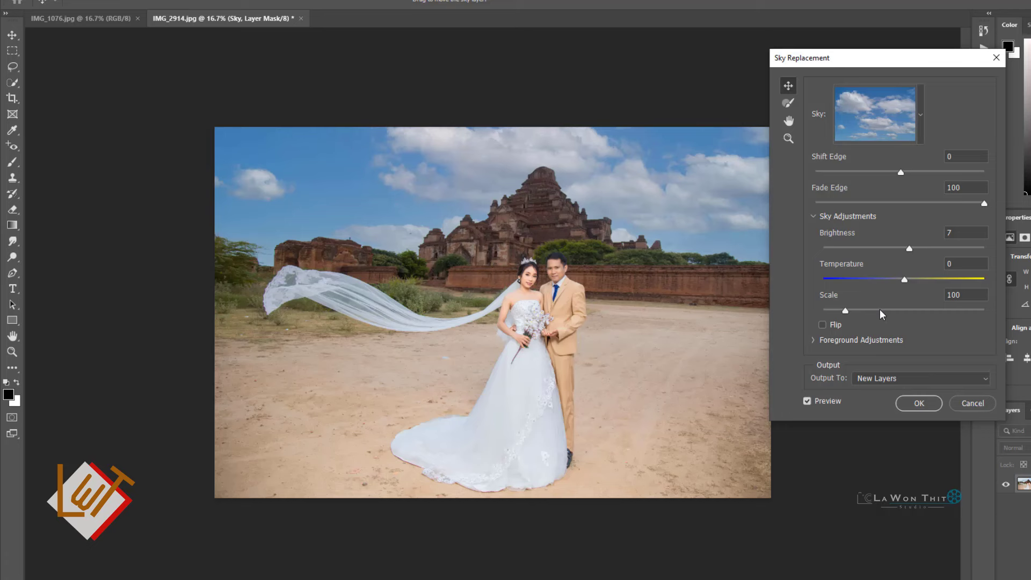
Try the sky Scale at 306 and 71, set it back to 100, and switch Flip on and off again
{"action": "left_click", "coordinate": [942, 314]}
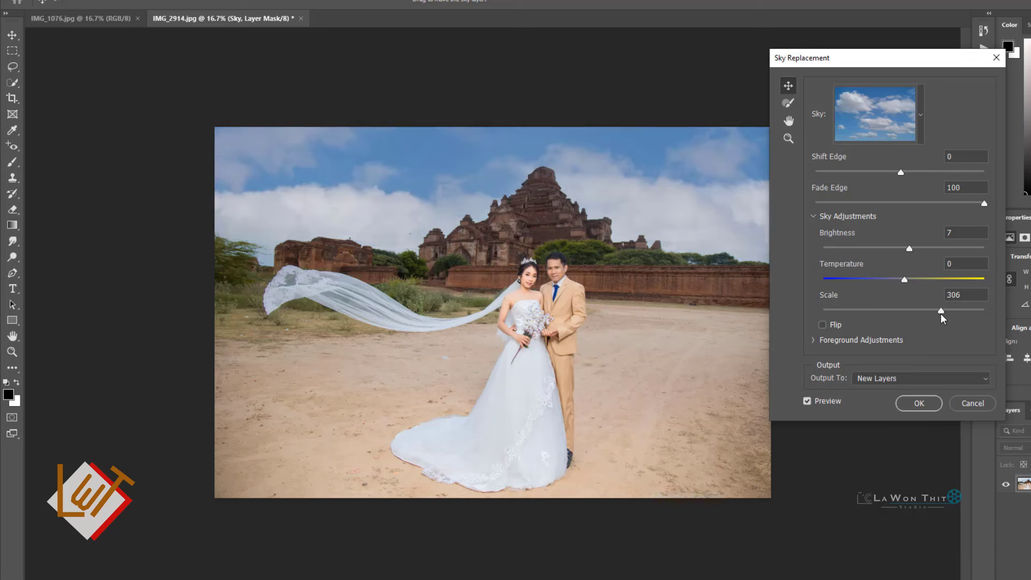
{"action": "left_click", "coordinate": [833, 312]}
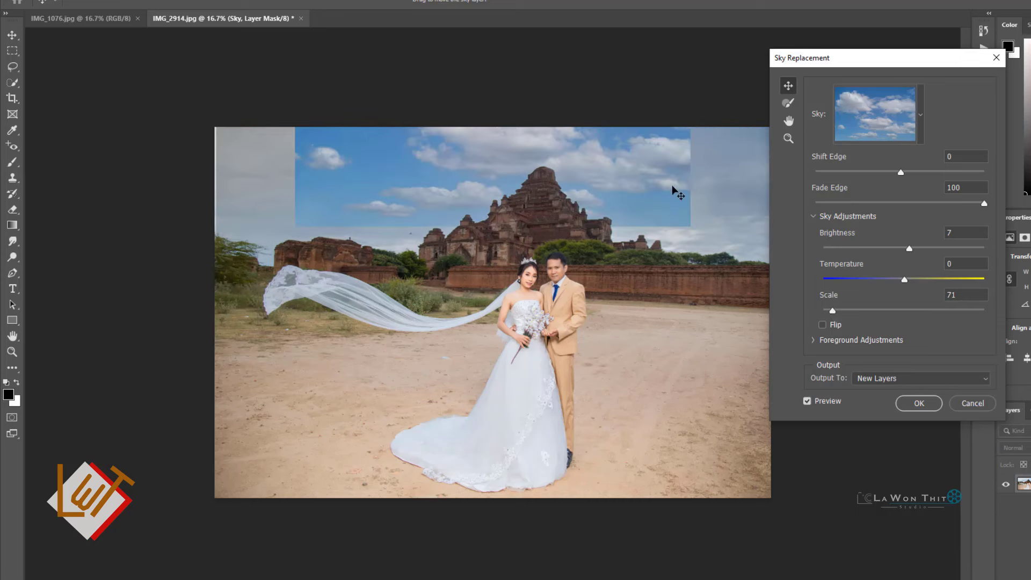
{"action": "left_click", "coordinate": [965, 295]}
{"action": "type", "text": "100"}
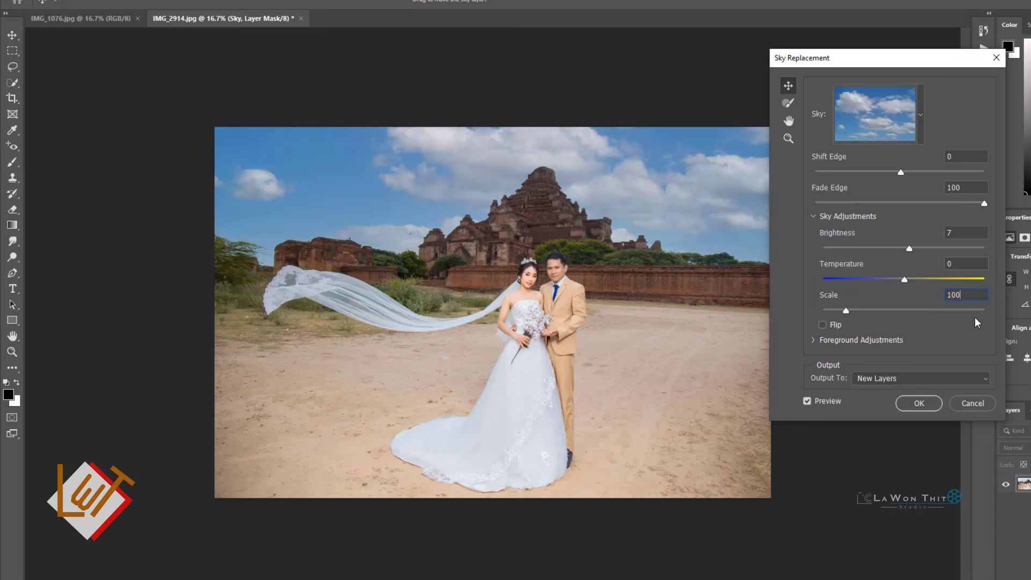
{"action": "key", "text": "Tab"}
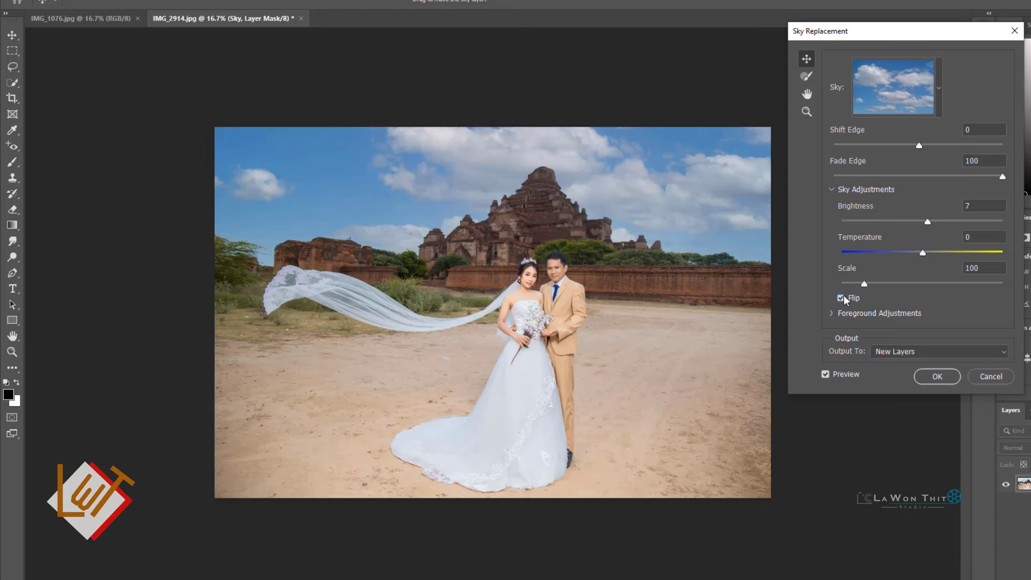
{"action": "left_click", "coordinate": [841, 299]}
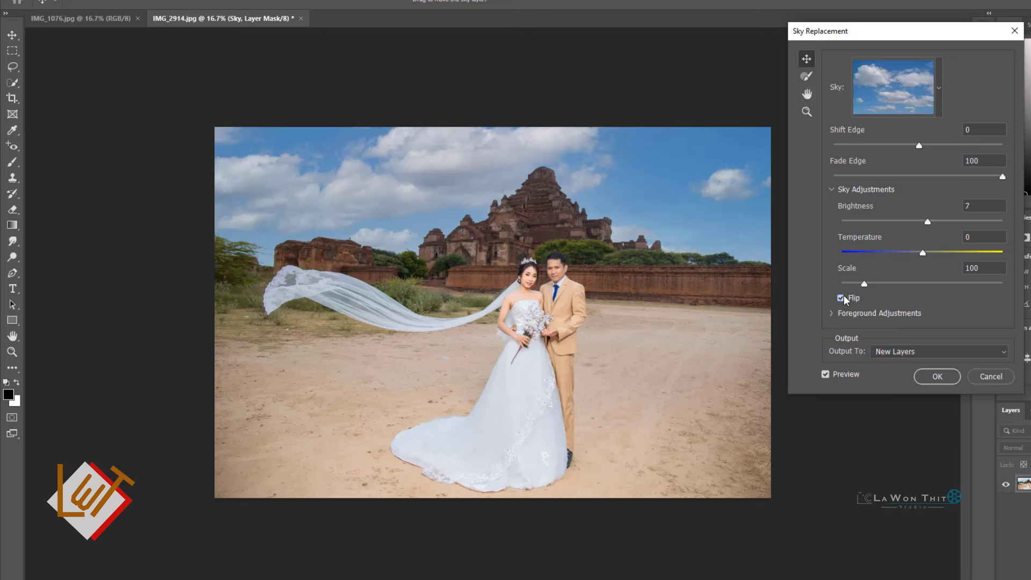
{"action": "left_click", "coordinate": [843, 299]}
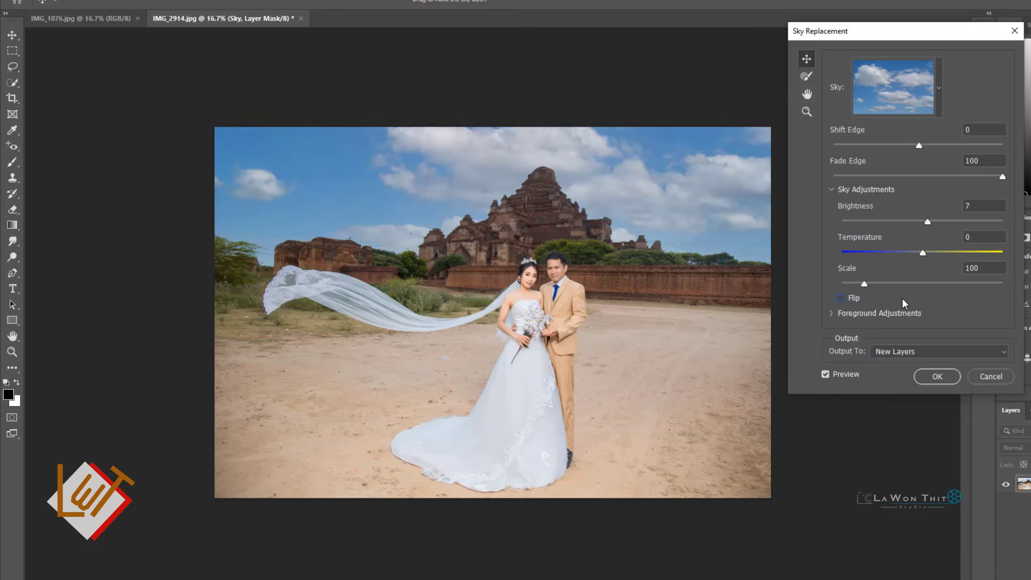
Expand the Foreground Adjustments, try the Screen lighting mode, and return it to Multiply
{"action": "left_click", "coordinate": [832, 317]}
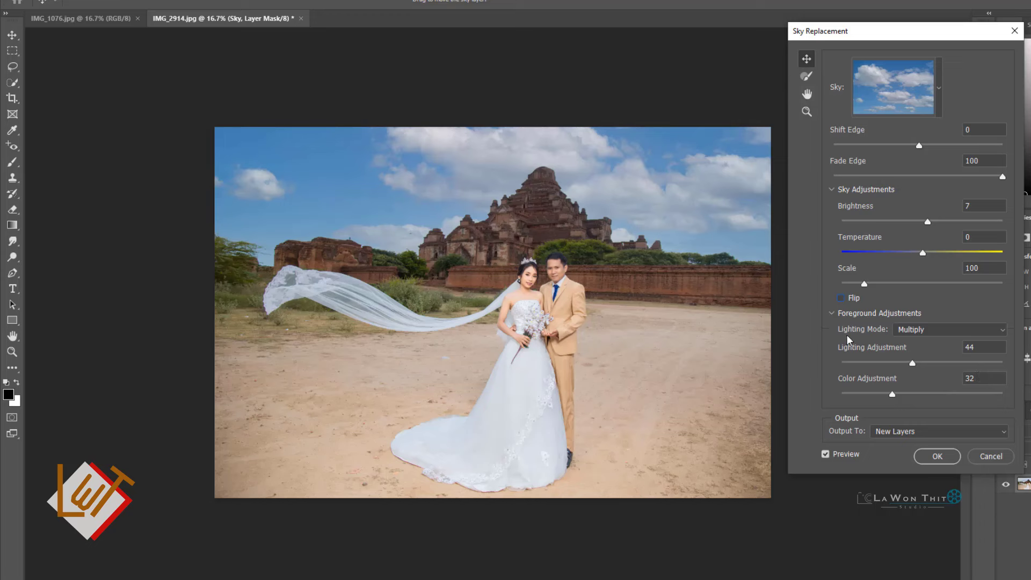
{"action": "left_click", "coordinate": [921, 334]}
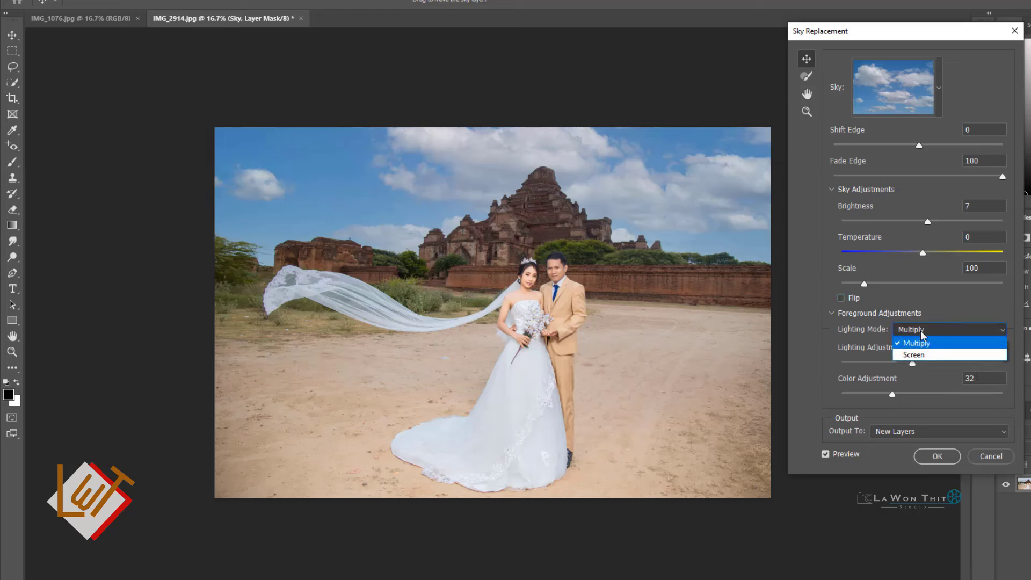
{"action": "left_click", "coordinate": [936, 360]}
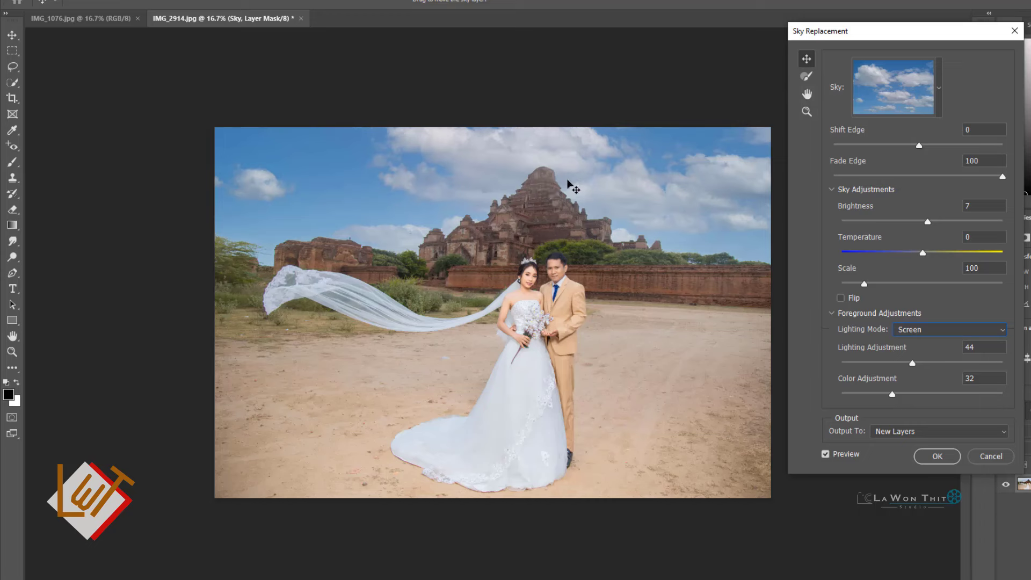
{"action": "left_click", "coordinate": [943, 329]}
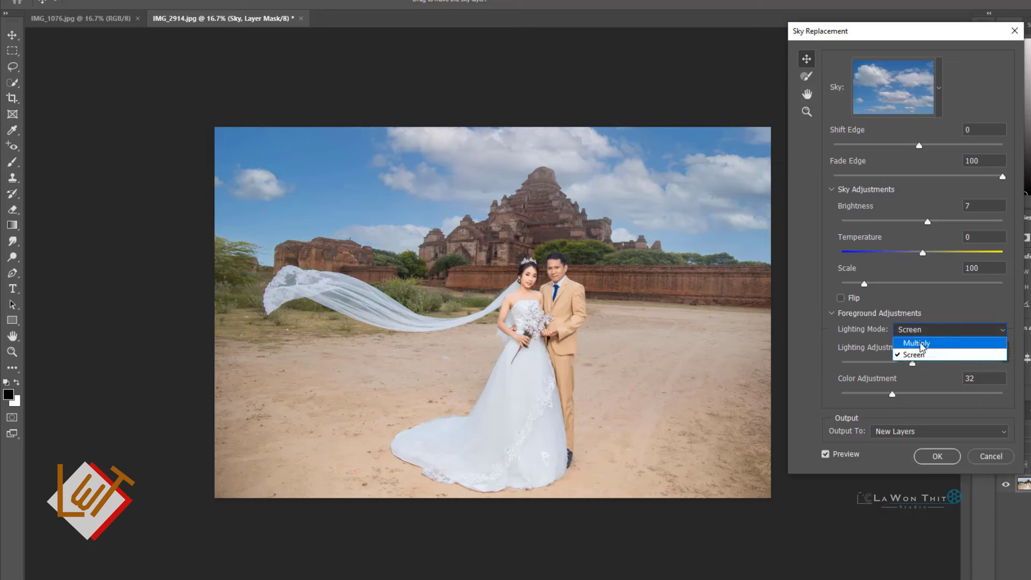
{"action": "left_click", "coordinate": [920, 344]}
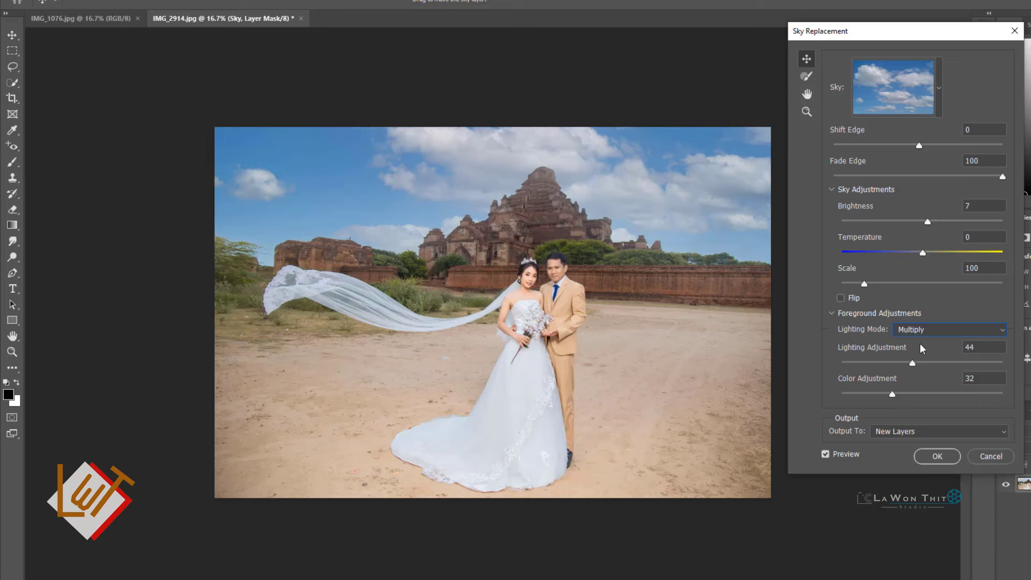
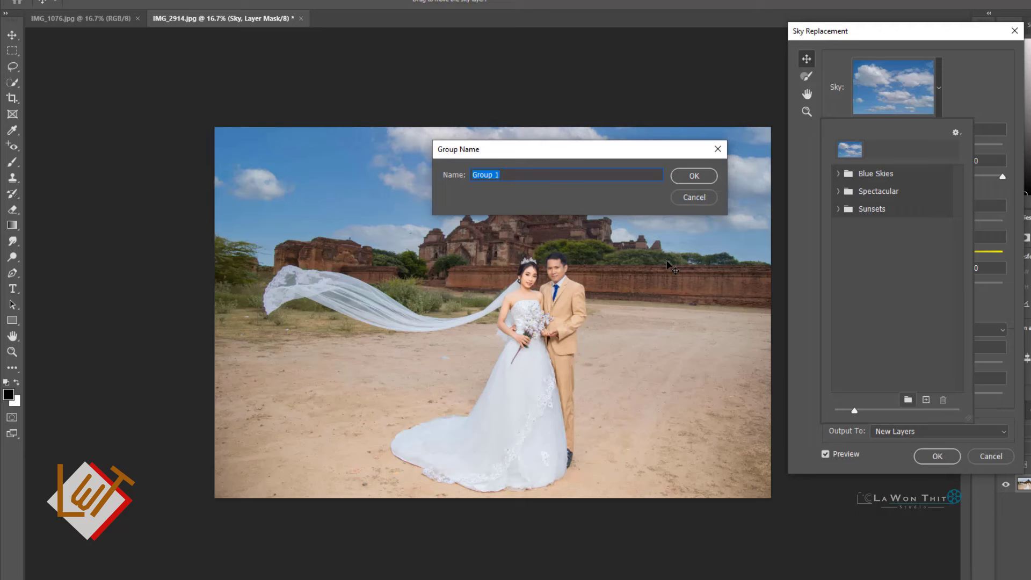
Create a new sky preset group named LWT-Studio
{"action": "type", "text": "LWT-Studio"}
{"action": "left_click", "coordinate": [710, 176]}
{"action": "left_click", "coordinate": [869, 268]}
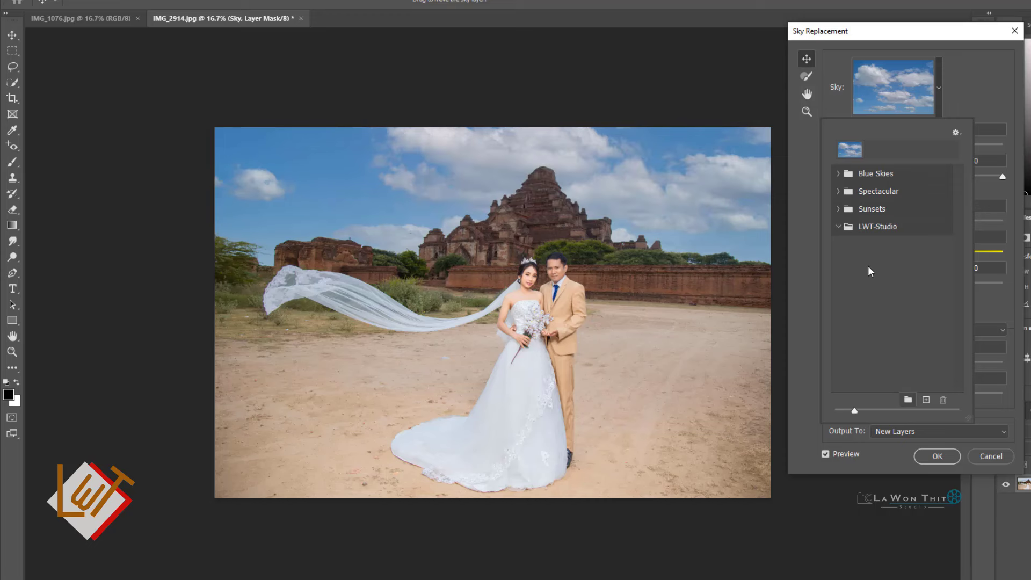
Import Bagan-Sunrise-web-750x430 as a new sky in the LWT-Studio group, keeping its name, and close the preset list
{"action": "left_click", "coordinate": [865, 230]}
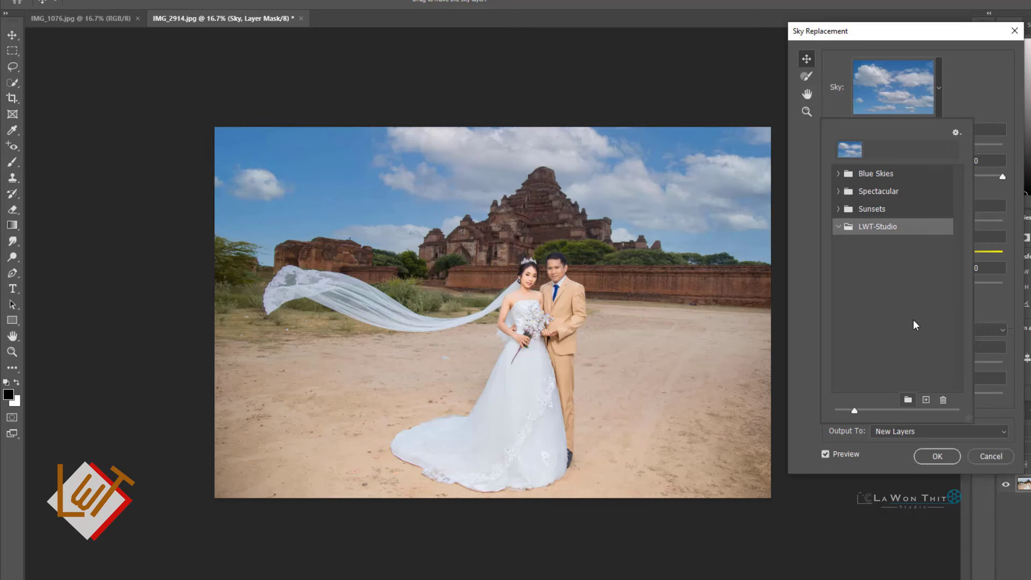
{"action": "left_click", "coordinate": [926, 400]}
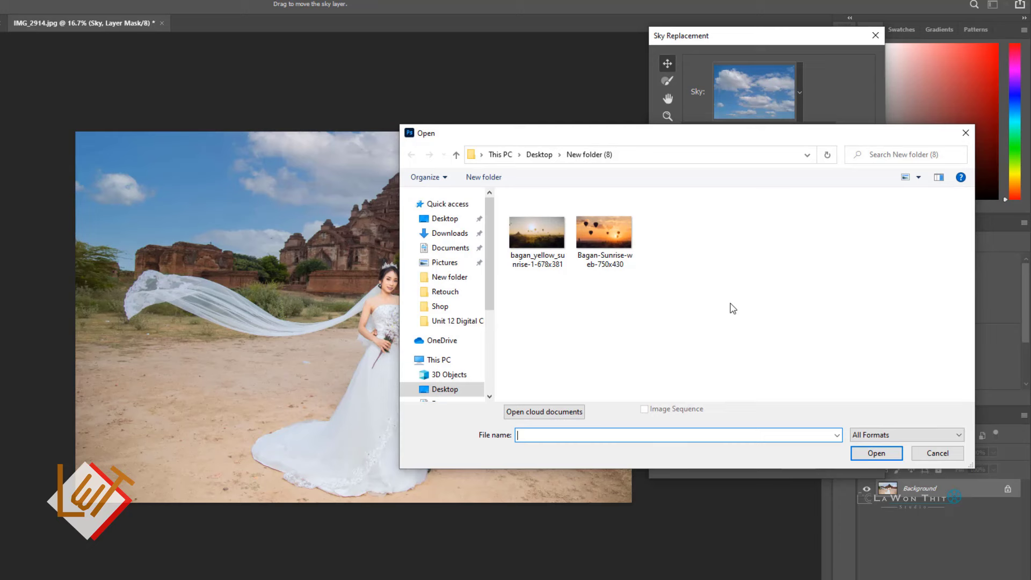
{"action": "left_click", "coordinate": [632, 262]}
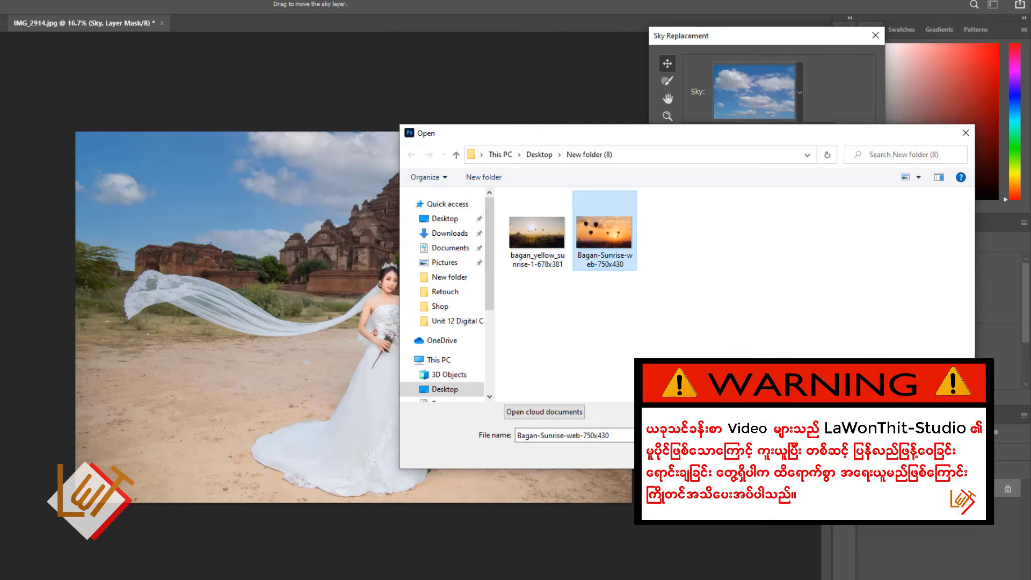
{"action": "key", "text": "Return"}
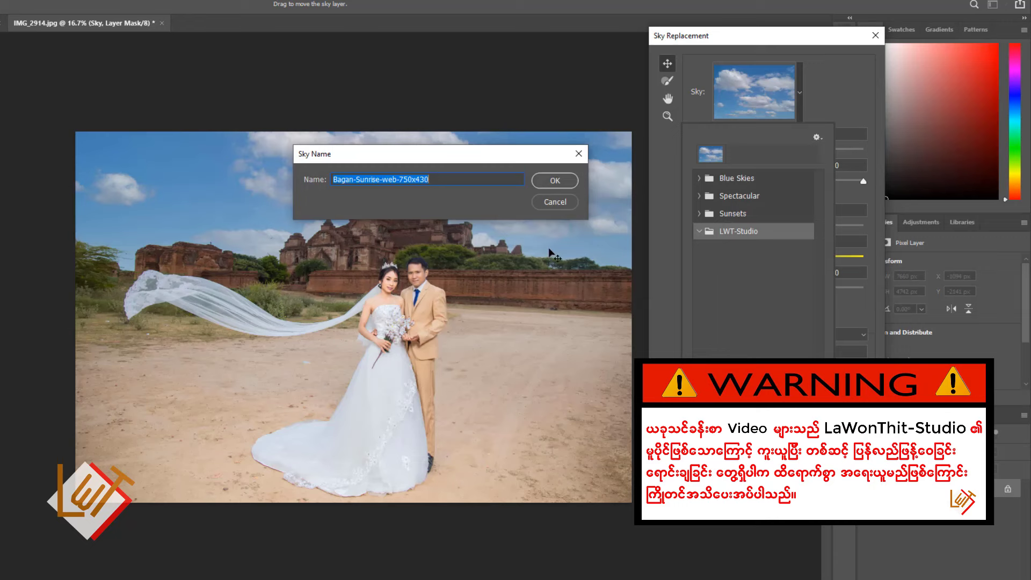
{"action": "left_click_drag", "start_coordinate": [429, 179], "coordinate": [383, 179]}
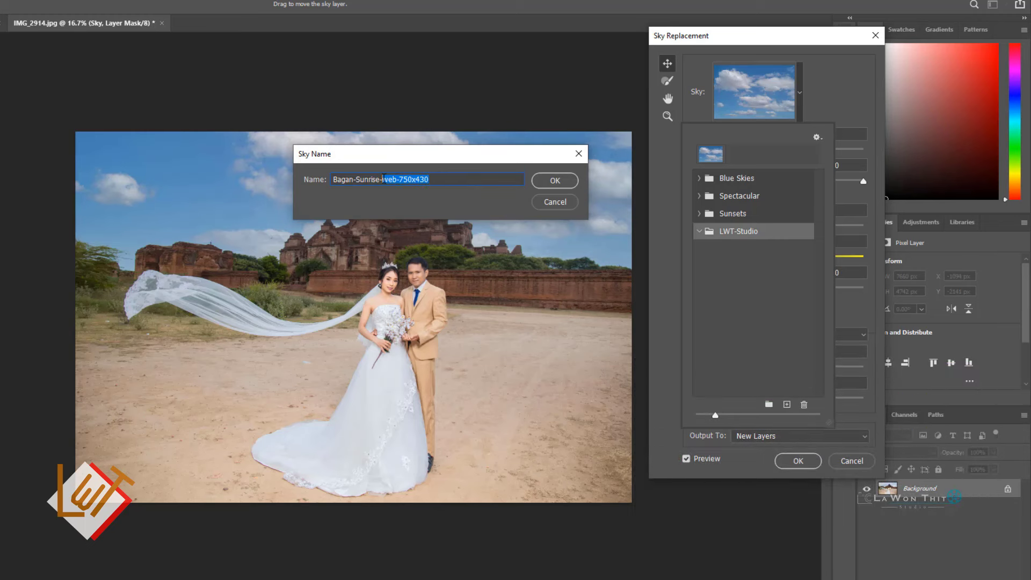
{"action": "key", "text": "Return"}
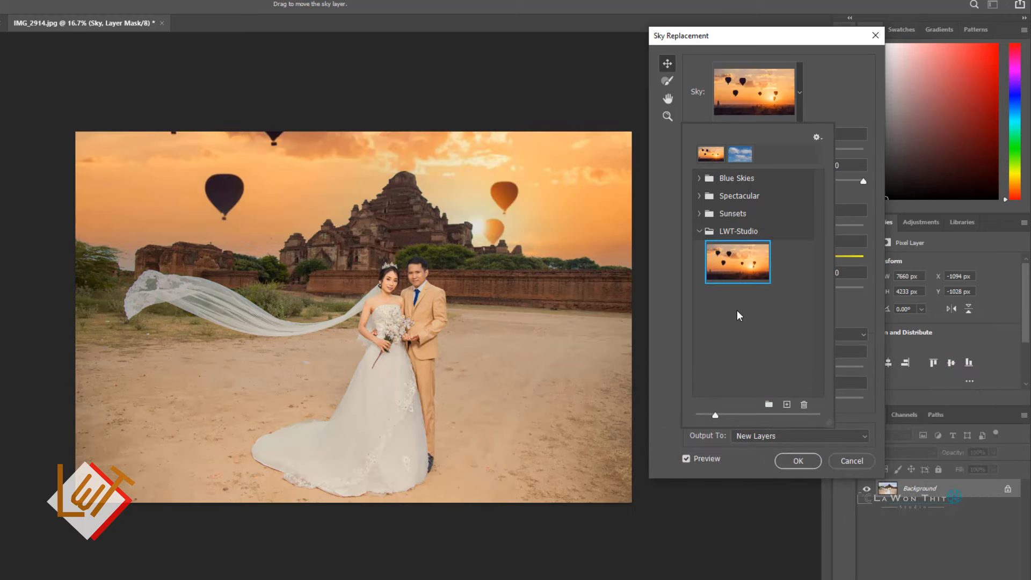
{"action": "left_click", "coordinate": [835, 115]}
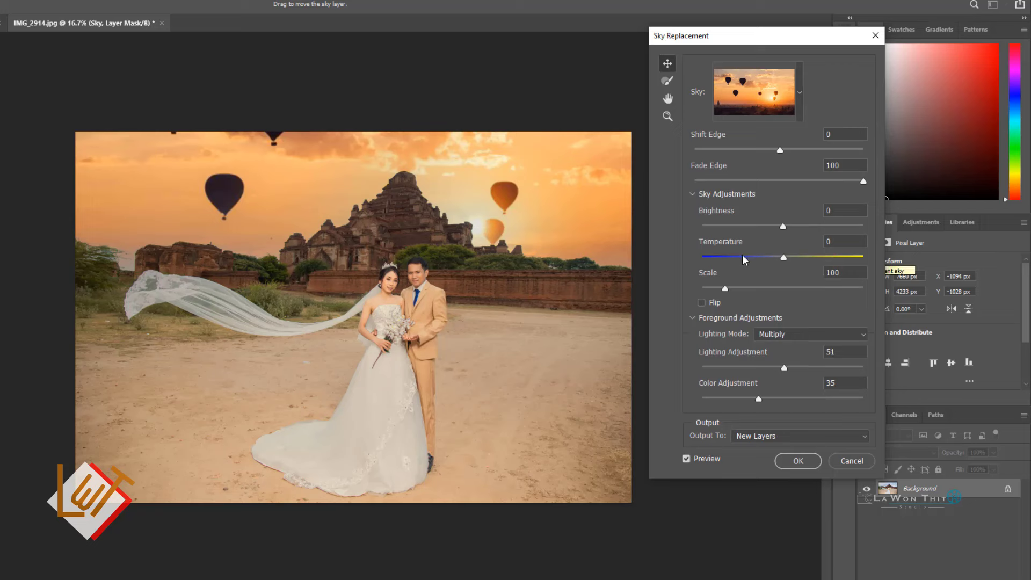
Set the sky Temperature to -98, compare the result with the preview off and on, and apply the replacement to New Layers
{"action": "left_click_drag", "start_coordinate": [743, 259], "coordinate": [706, 258]}
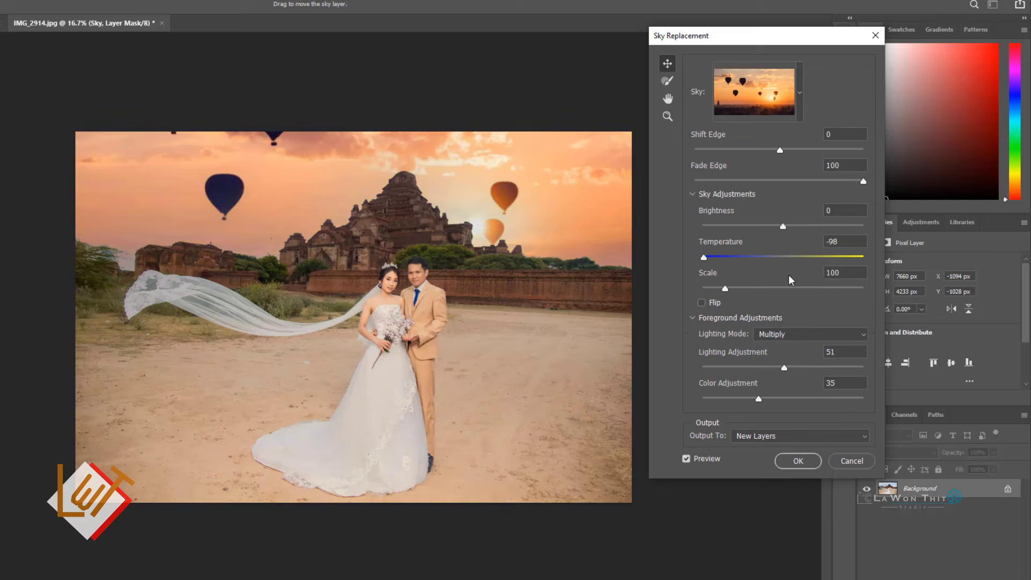
{"action": "left_click", "coordinate": [686, 460]}
{"action": "left_click", "coordinate": [686, 459]}
{"action": "left_click", "coordinate": [686, 460]}
{"action": "left_click", "coordinate": [686, 459]}
{"action": "left_click", "coordinate": [798, 462]}
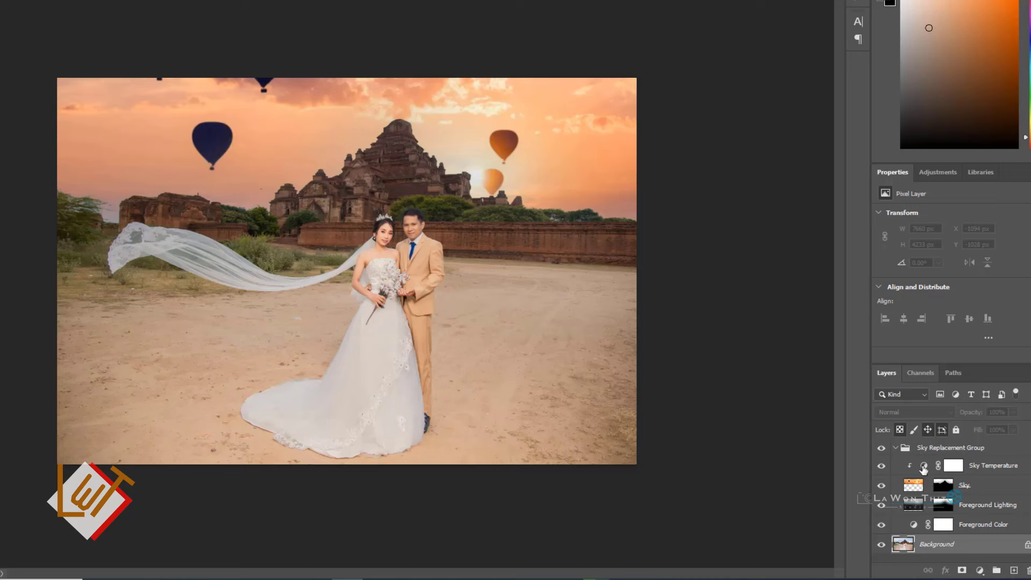
Select the Sky Temperature adjustment layer and shift its midtone Color Balance slightly toward magenta and blue
{"action": "left_click", "coordinate": [923, 467]}
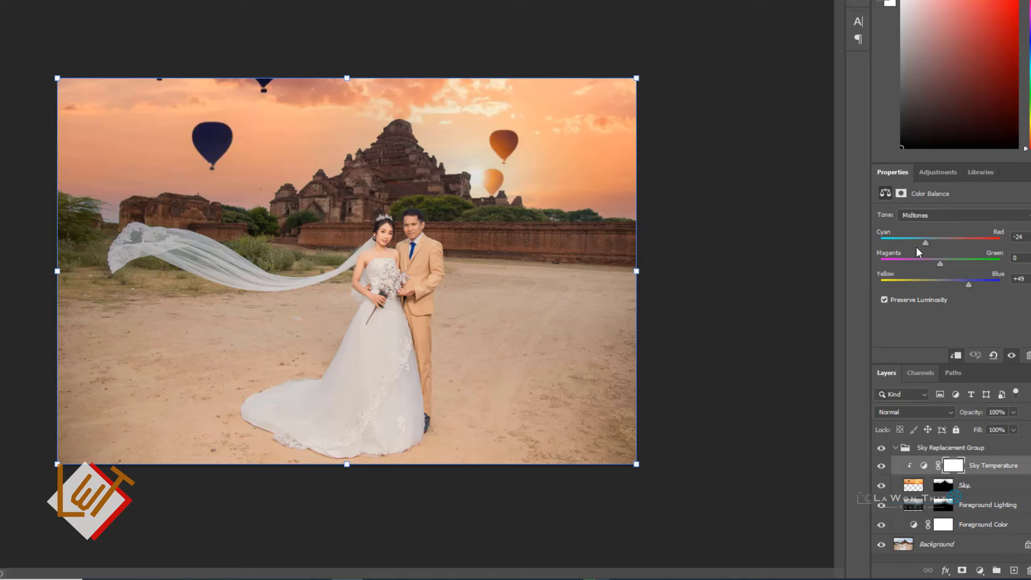
{"action": "left_click_drag", "start_coordinate": [937, 262], "coordinate": [930, 263]}
{"action": "mouse_move", "coordinate": [958, 286]}
{"action": "left_mouse_down"}
{"action": "mouse_move", "coordinate": [939, 287]}
{"action": "mouse_move", "coordinate": [965, 288]}
{"action": "left_mouse_up"}
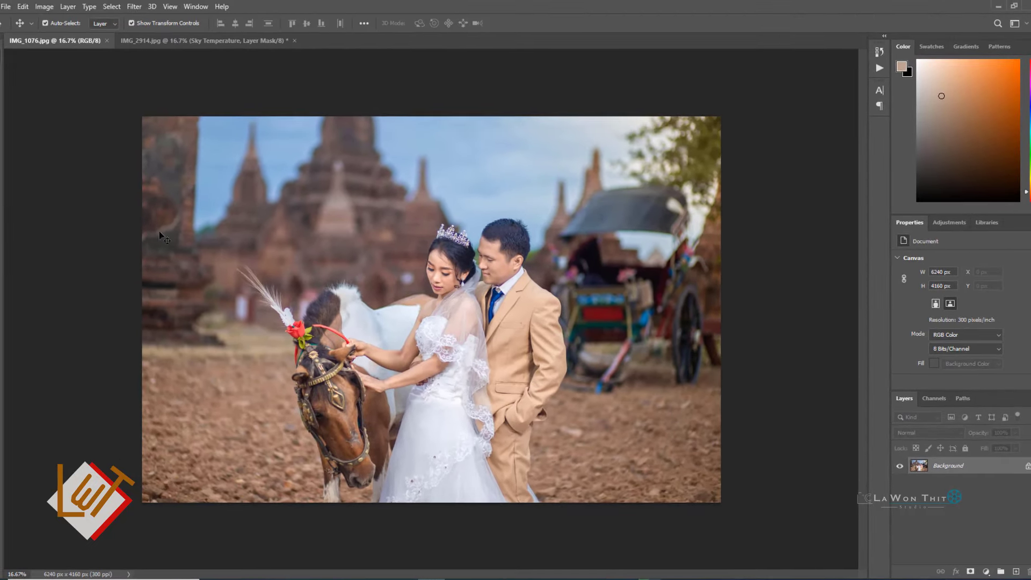
Apply Sky Replacement to IMG_1076.jpg with the balloon sunrise sky, cooling its Temperature toward blue and outputting to New Layers
{"action": "left_click", "coordinate": [23, 7]}
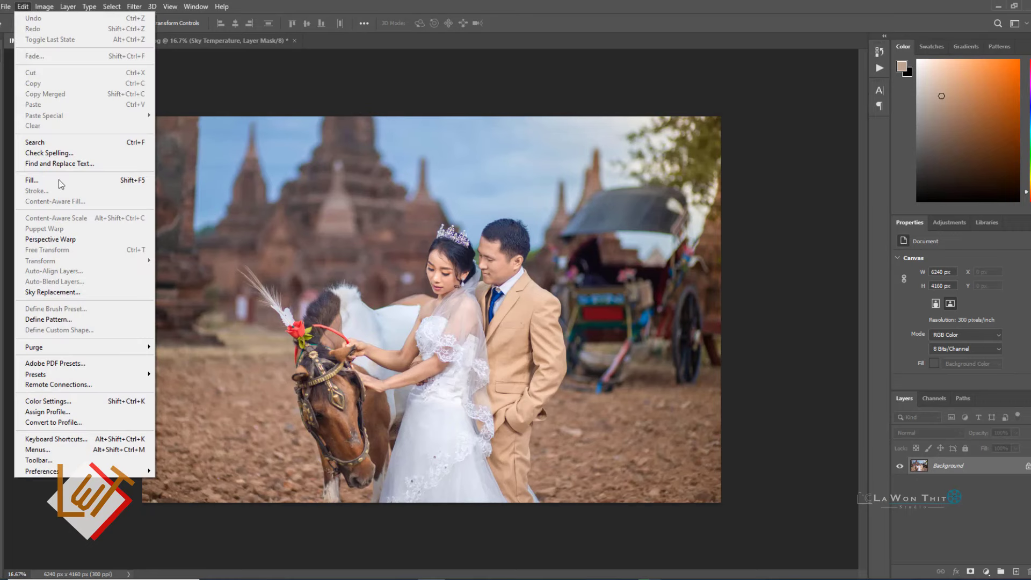
{"action": "left_click", "coordinate": [72, 292]}
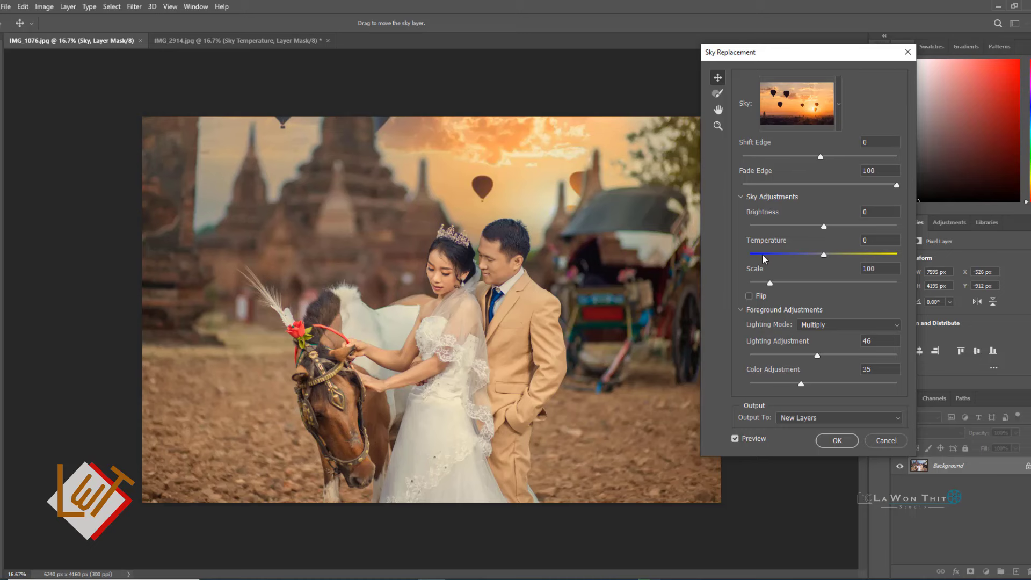
{"action": "left_click_drag", "start_coordinate": [763, 258], "coordinate": [742, 259]}
{"action": "left_click", "coordinate": [839, 439]}
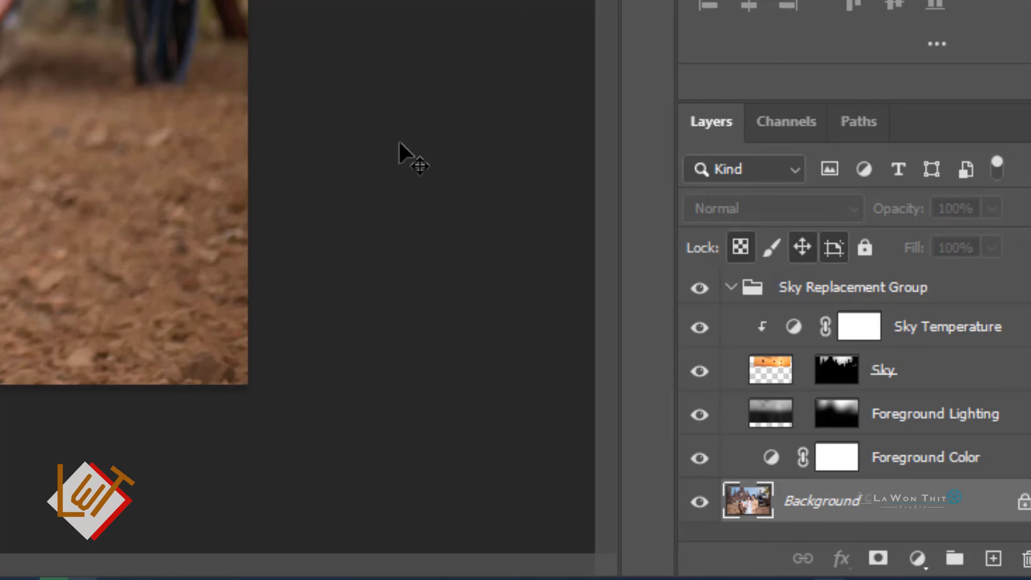
Apply a Gaussian Blur with a radius of 24.9 pixels to the Sky layer's image
{"action": "left_click", "coordinate": [773, 385]}
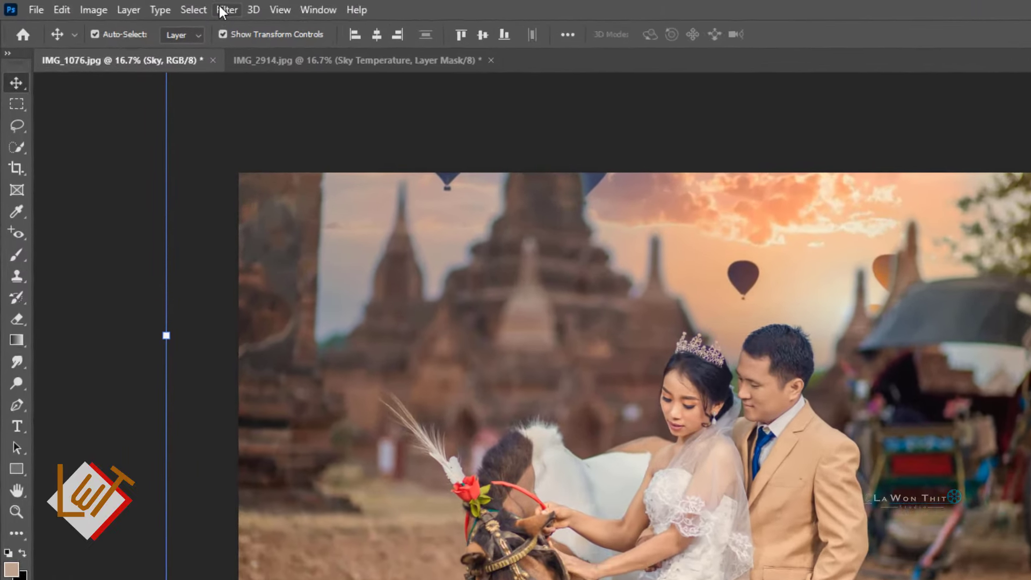
{"action": "left_click", "coordinate": [223, 11]}
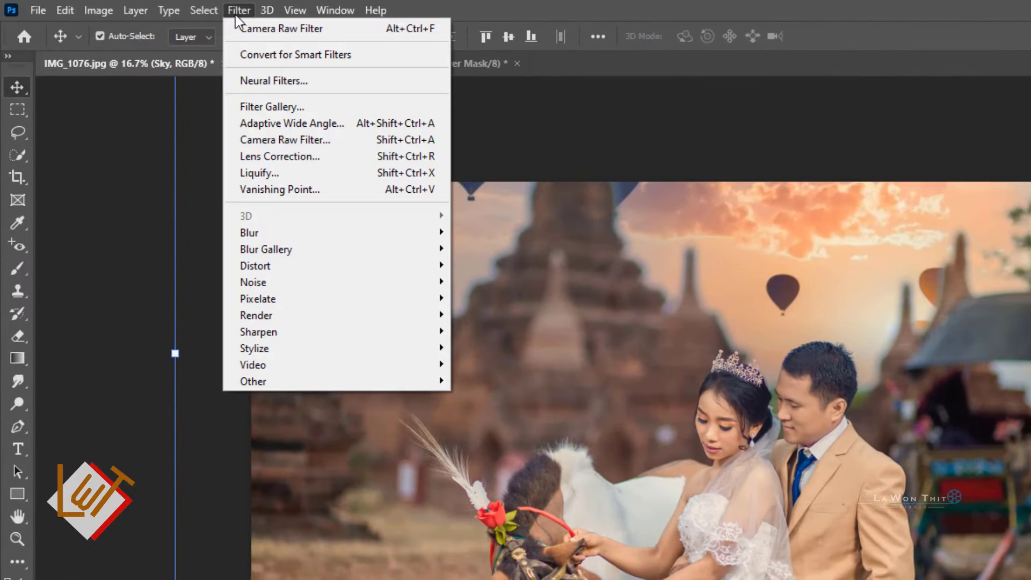
{"action": "mouse_move", "coordinate": [267, 225]}
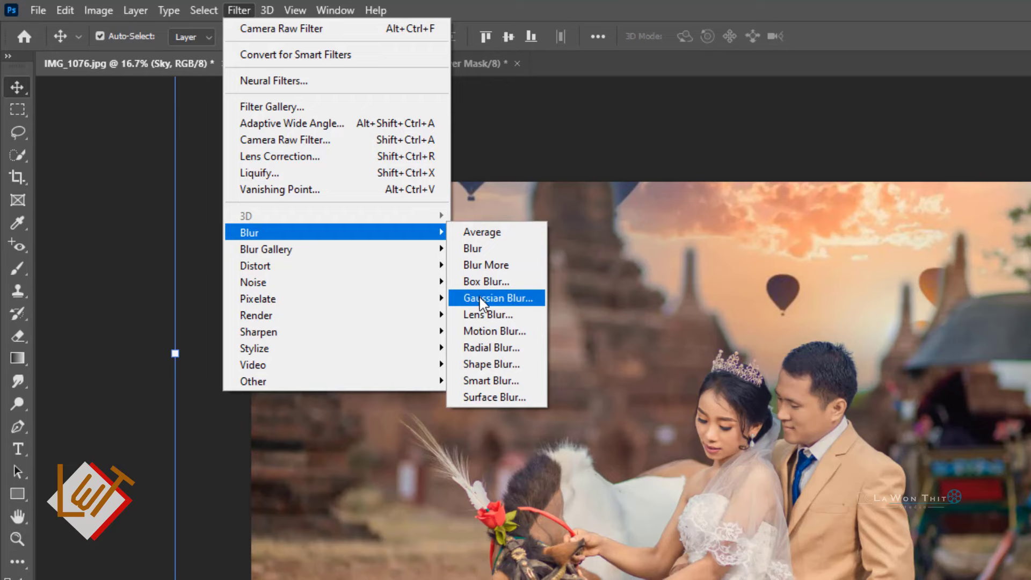
{"action": "left_click", "coordinate": [483, 298]}
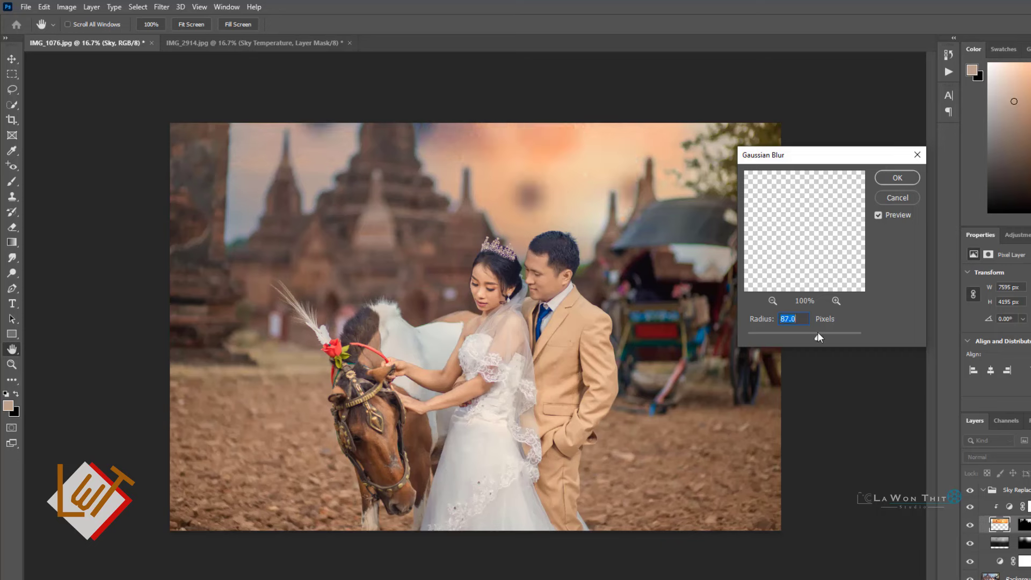
{"action": "left_click_drag", "start_coordinate": [815, 338], "coordinate": [804, 338]}
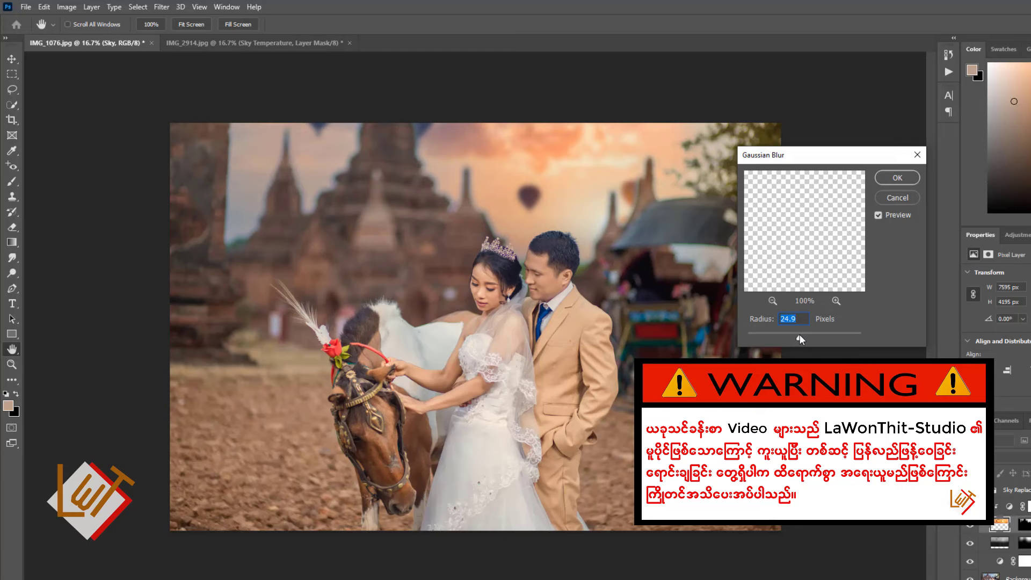
{"action": "left_click", "coordinate": [901, 181]}
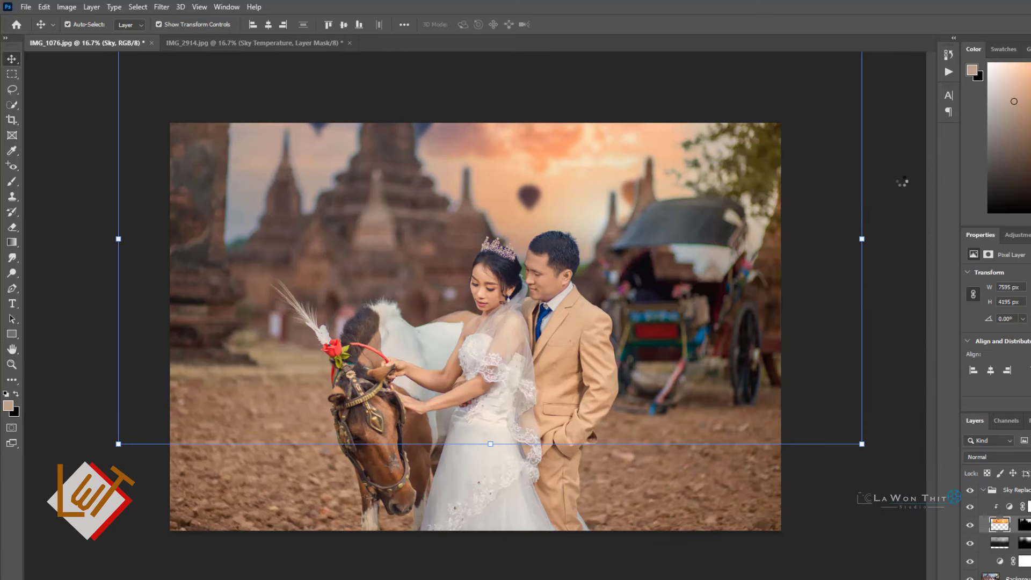